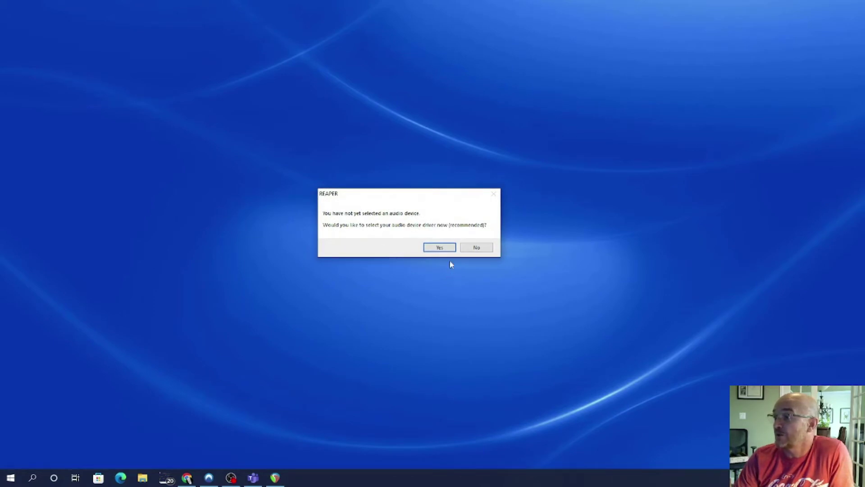
# Agree to set up audio now and try the USB microphone as input in Preferences > Device.
pyautogui.click(442, 247)
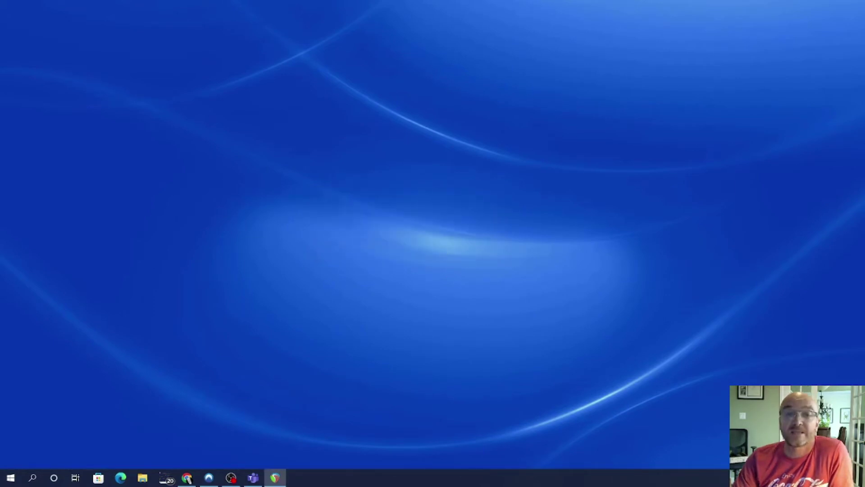
pyautogui.moveTo(81, 150); pyautogui.dragTo(329, 140)
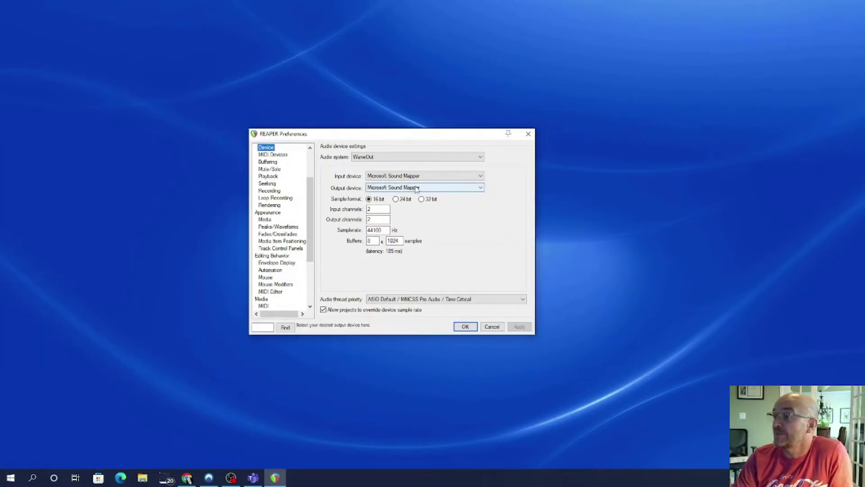
pyautogui.click(403, 176)
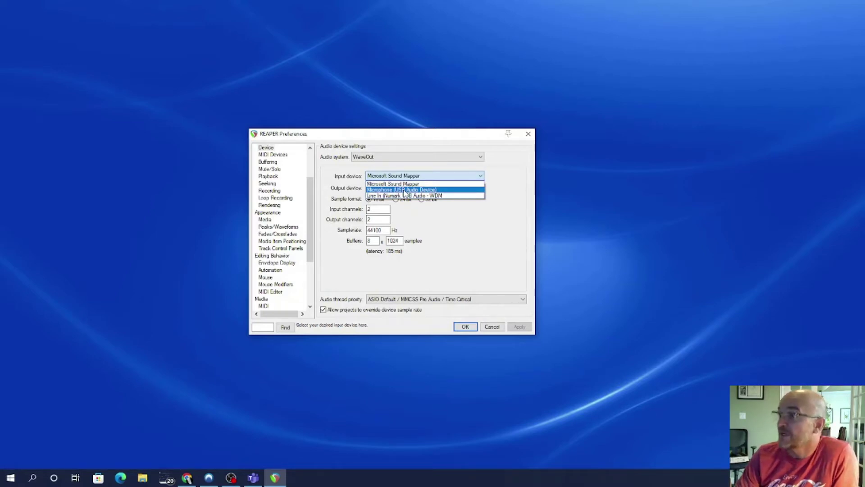
pyautogui.click(403, 190)
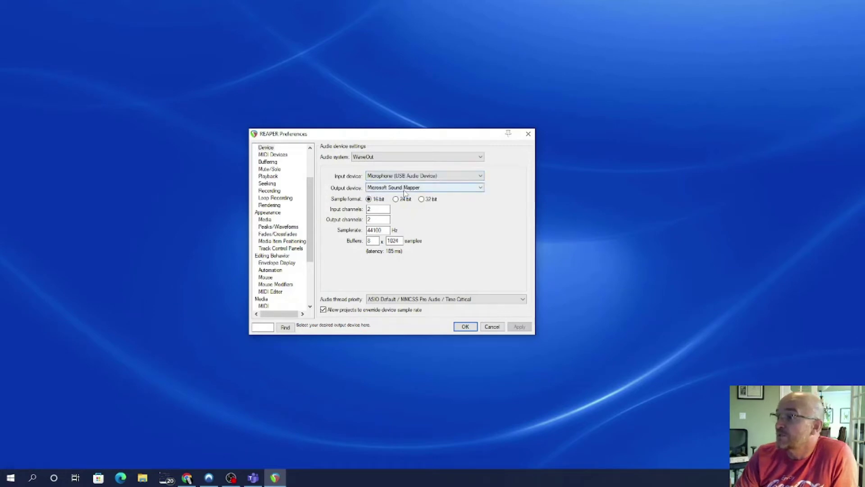
pyautogui.click(408, 177)
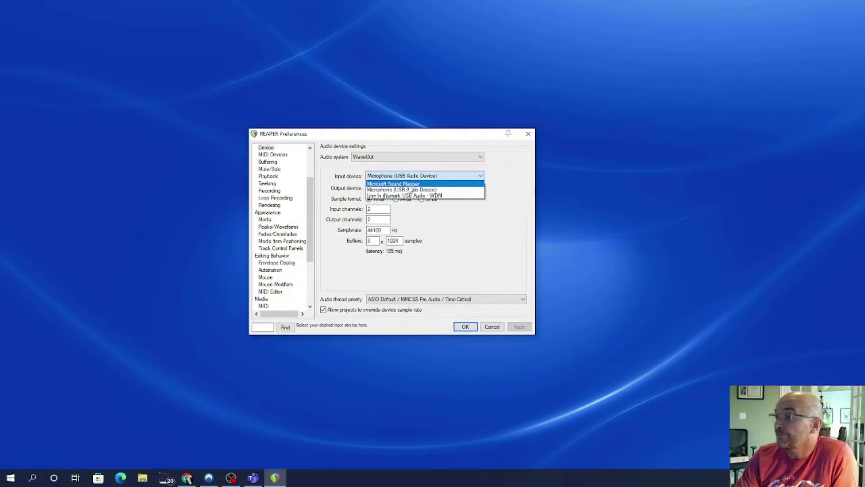
pyautogui.click(423, 177)
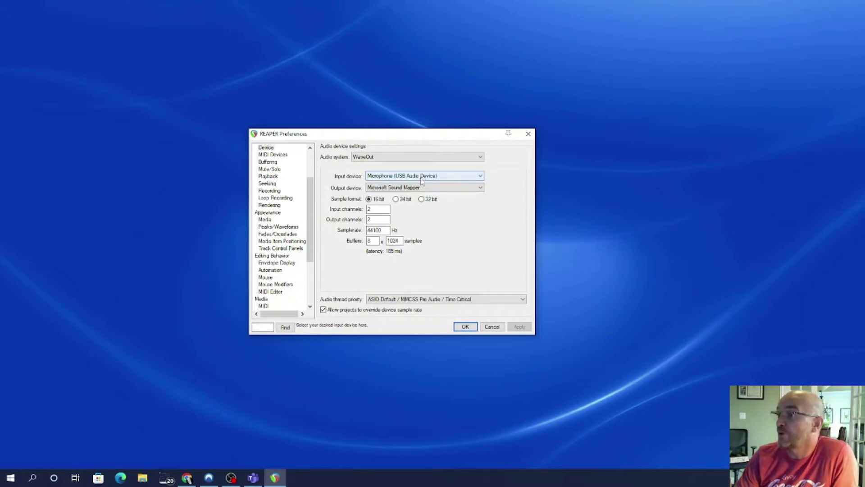
# Set output to Speakers (Numark USB Audio - WD), restore Microsoft Sound Mapper input, and apply.
pyautogui.click(416, 189)
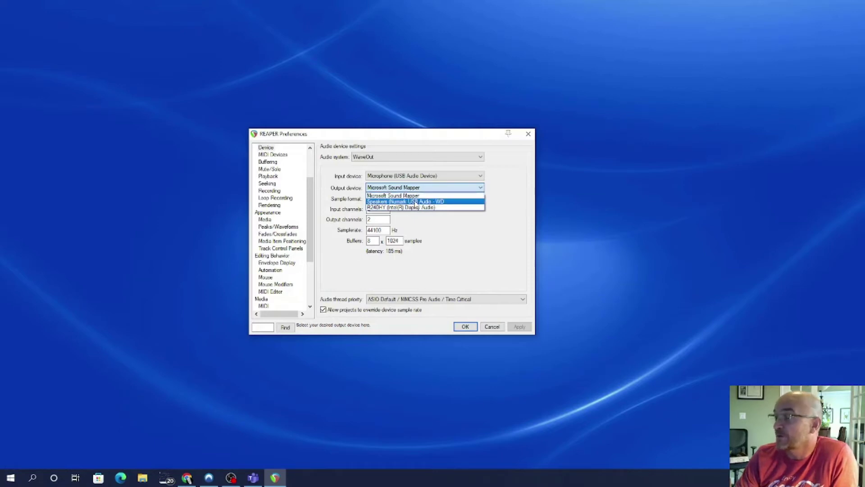
pyautogui.click(416, 201)
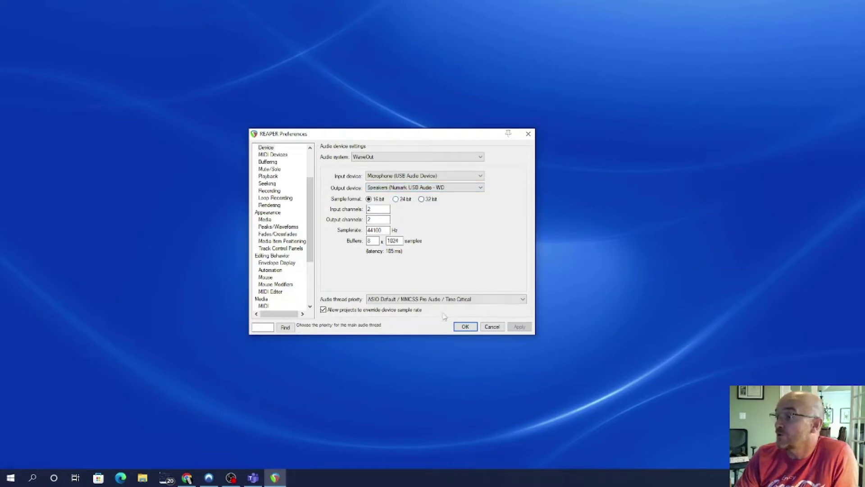
pyautogui.click(414, 176)
pyautogui.click(405, 184)
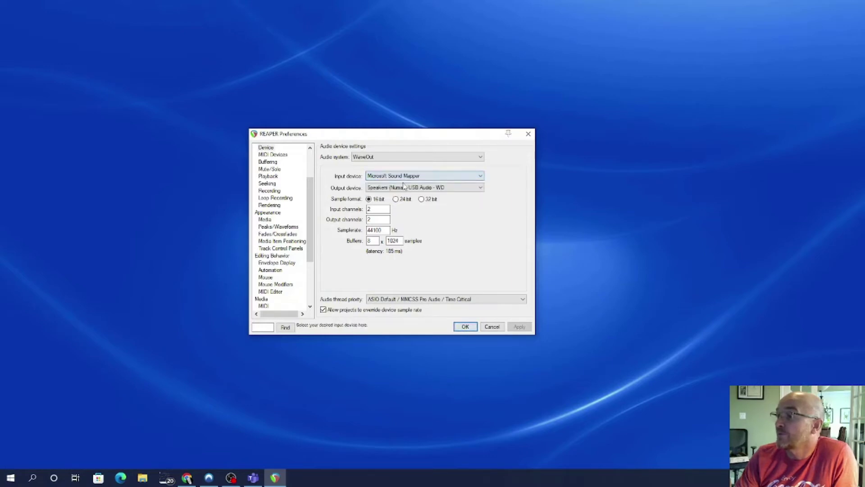
pyautogui.click(466, 326)
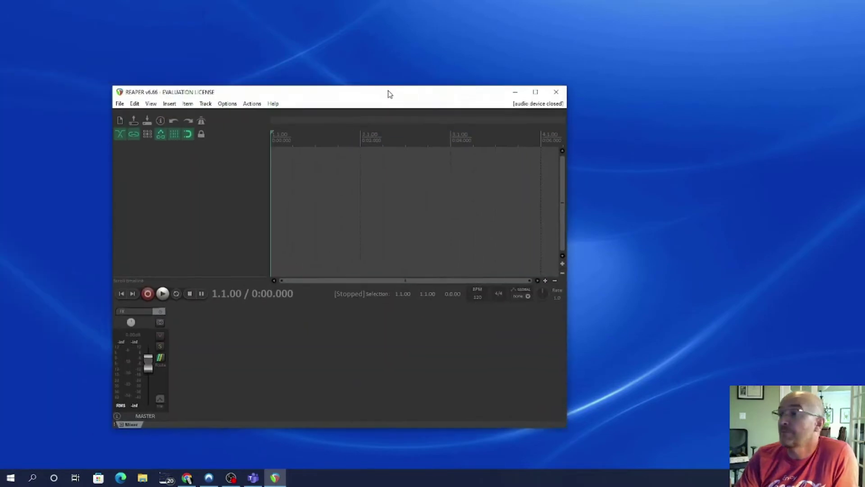
pyautogui.moveTo(388, 93); pyautogui.dragTo(435, 72)
# Maximize REAPER's main window so the empty project with its master track fills the screen.
pyautogui.click(581, 70)
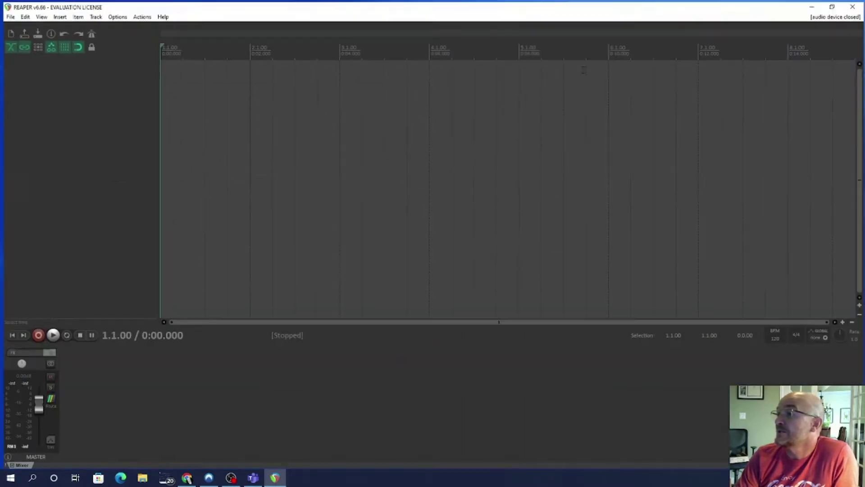
pyautogui.hotkey('alt', 'Tab')
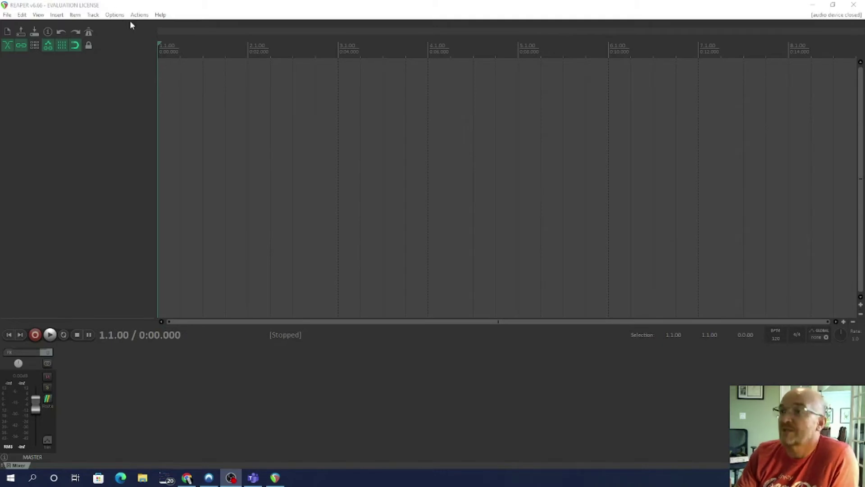
# From Preferences > General, choose Basic Reaper Config in Downloads as the configuration to import.
pyautogui.click(115, 14)
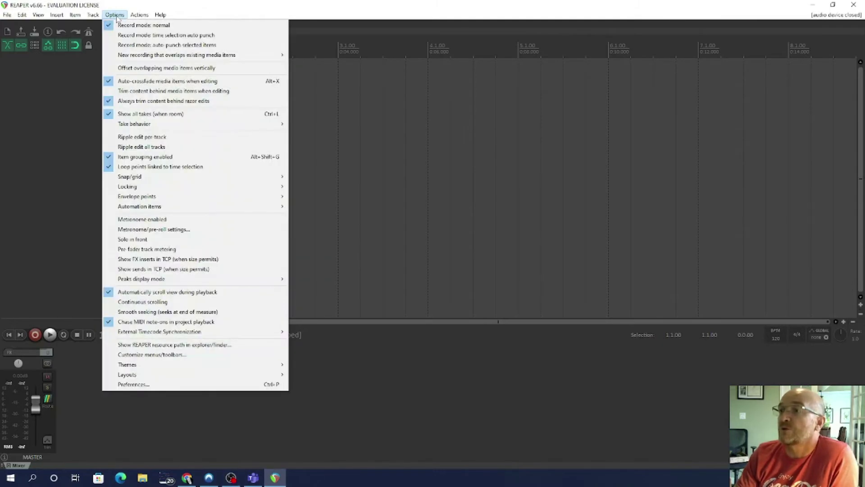
pyautogui.click(149, 385)
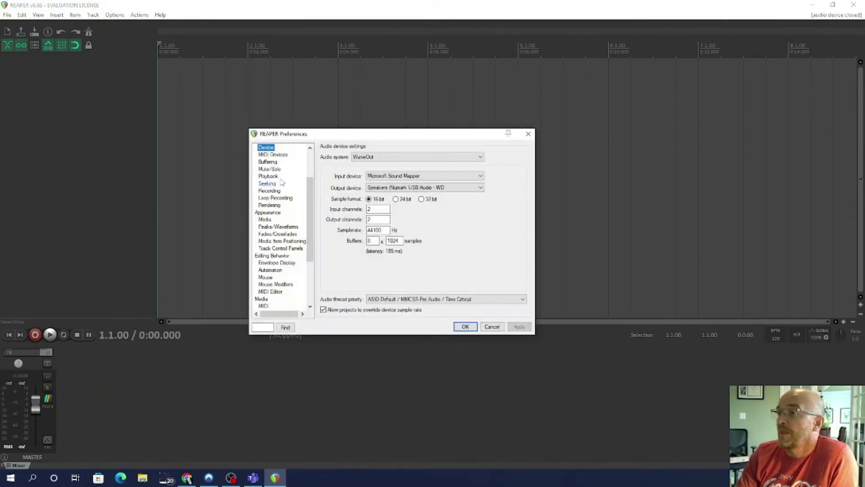
pyautogui.moveTo(309, 189); pyautogui.dragTo(311, 162)
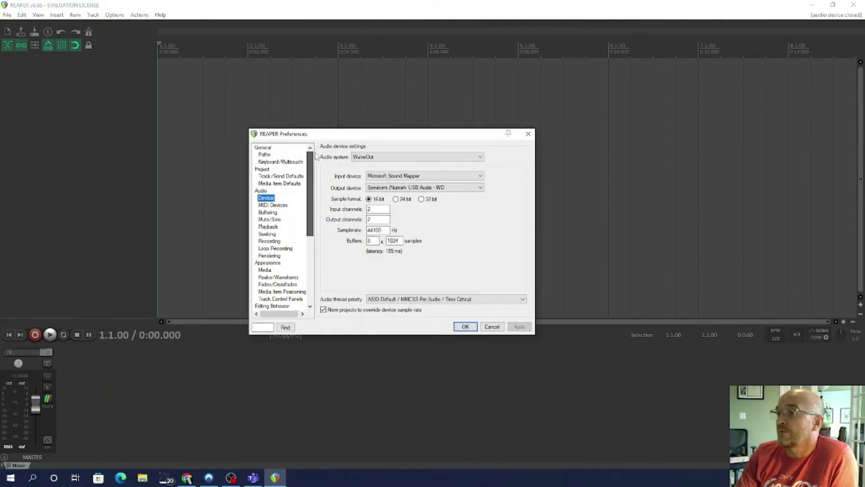
pyautogui.click(267, 149)
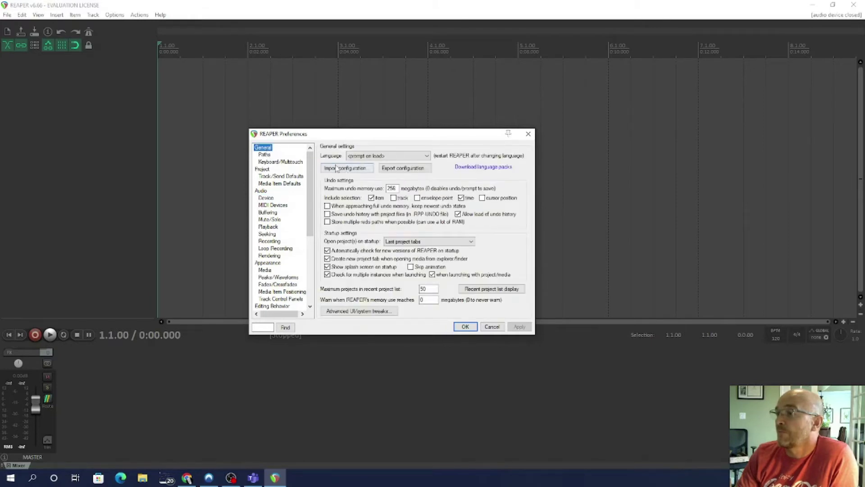
pyautogui.click(346, 168)
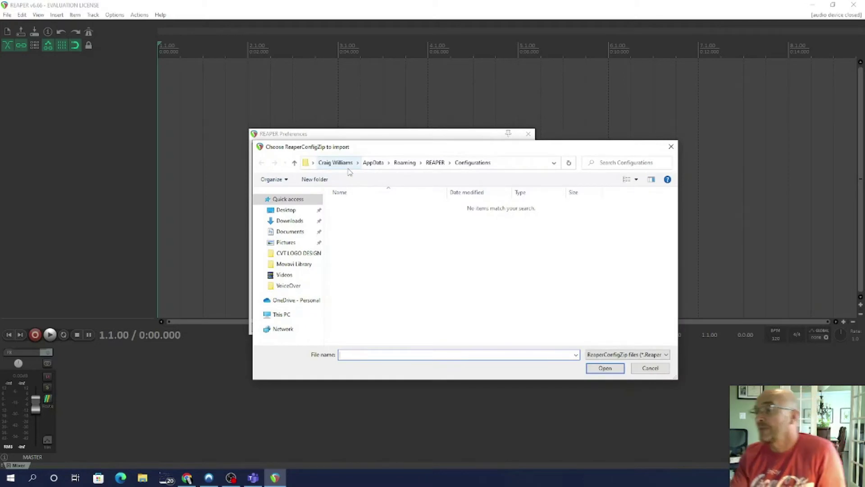
pyautogui.click(290, 221)
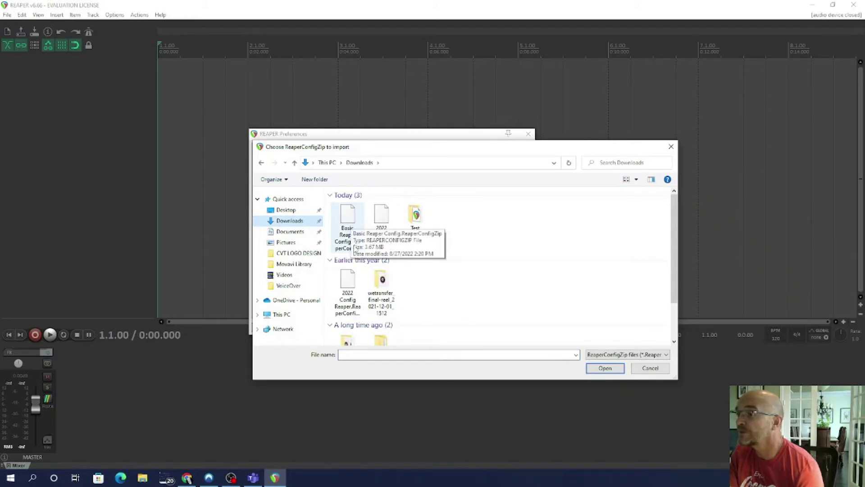
pyautogui.click(351, 222)
pyautogui.click(609, 367)
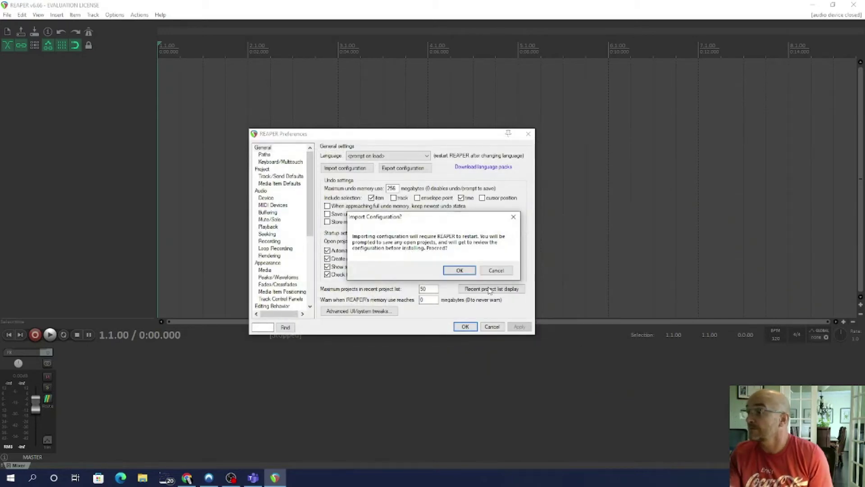
# Confirm the restart and import all 12 new and 5 modified configuration files.
pyautogui.click(460, 271)
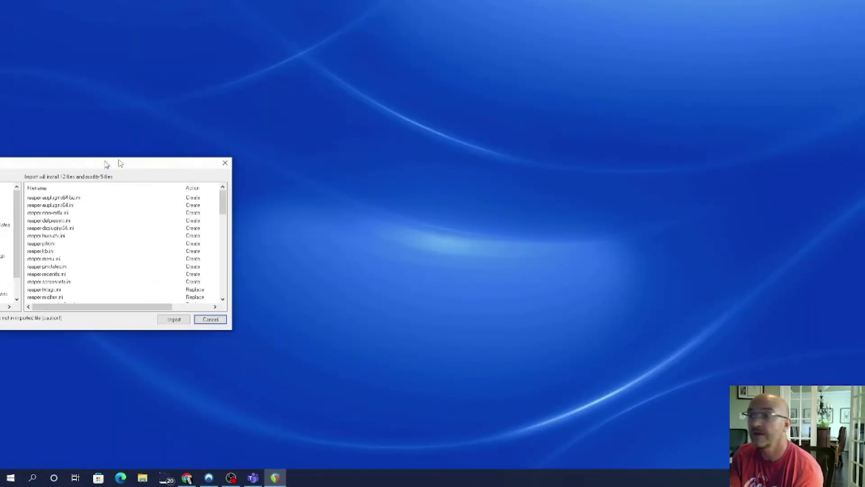
pyautogui.moveTo(111, 163); pyautogui.dragTo(433, 142)
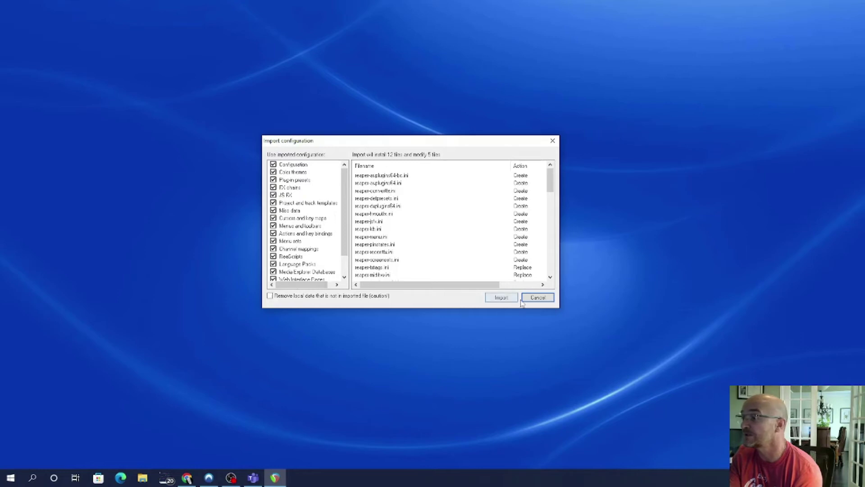
pyautogui.click(503, 299)
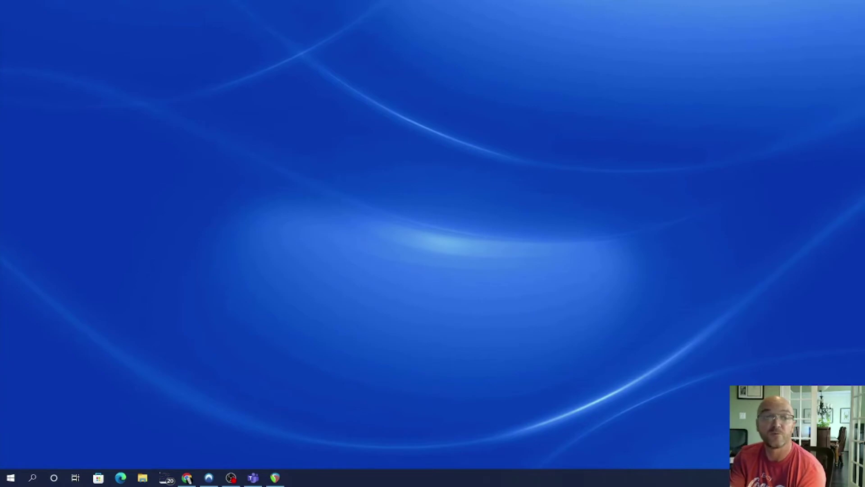
# Restore the restarted REAPER window and maximize it, showing the armed track receiving input.
pyautogui.click(275, 478)
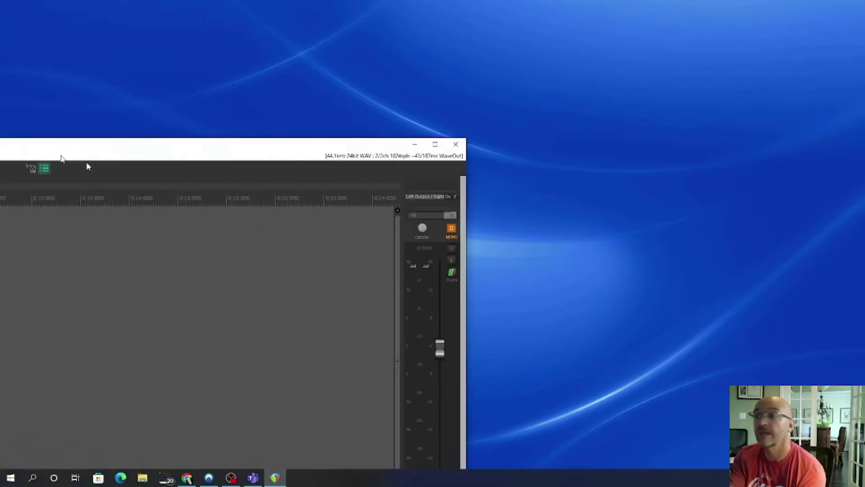
pyautogui.moveTo(60, 156); pyautogui.dragTo(359, 4)
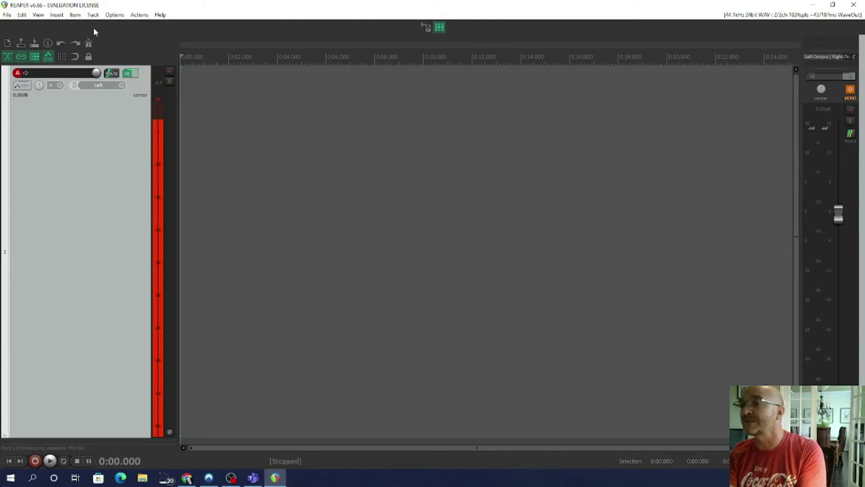
# In Preferences > Paths, point the new-project folder to This PC > Documents > Reaper.
pyautogui.click(119, 16)
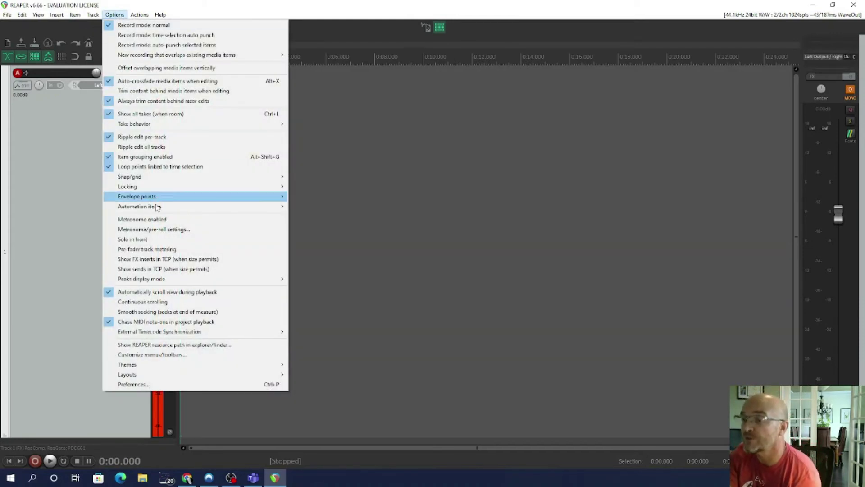
pyautogui.click(144, 384)
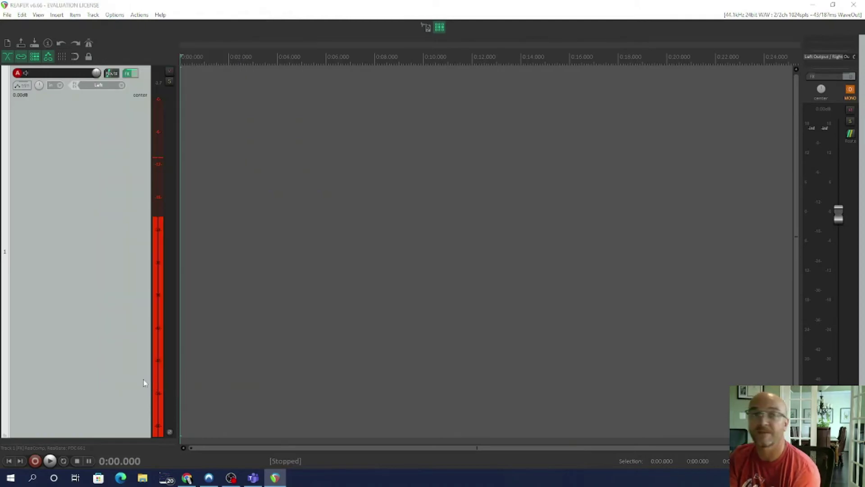
pyautogui.moveTo(270, 123); pyautogui.dragTo(403, 110)
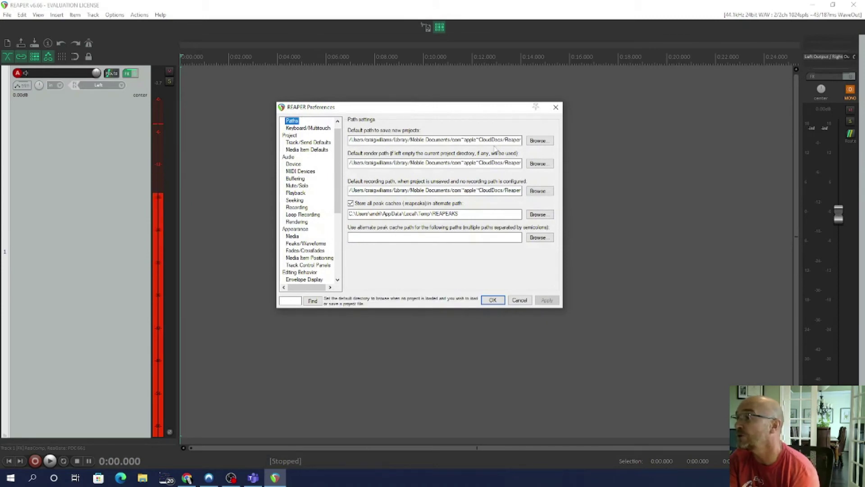
pyautogui.click(539, 142)
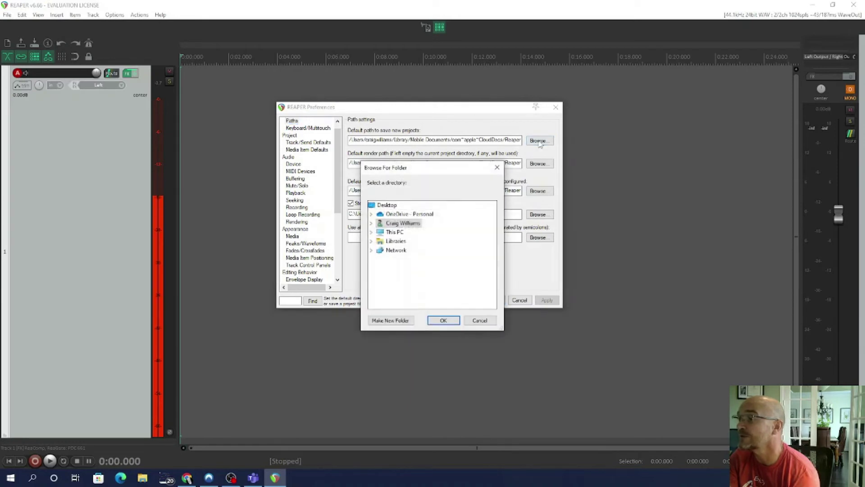
pyautogui.doubleClick(393, 232)
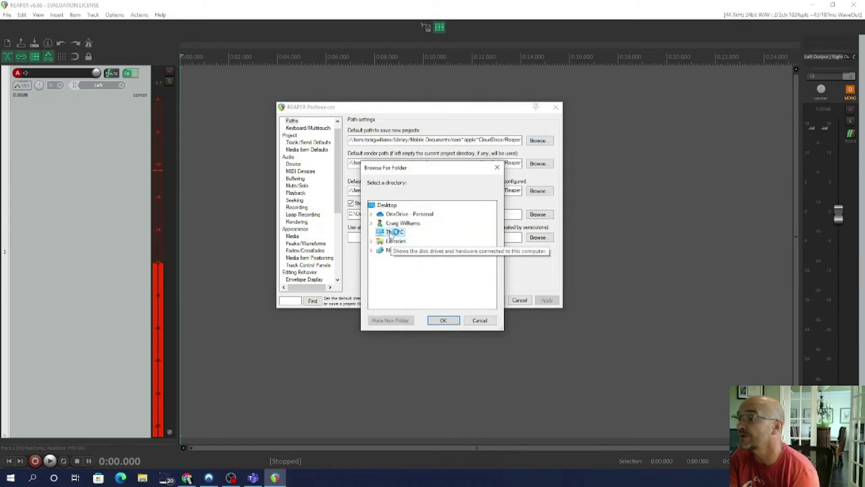
pyautogui.doubleClick(408, 250)
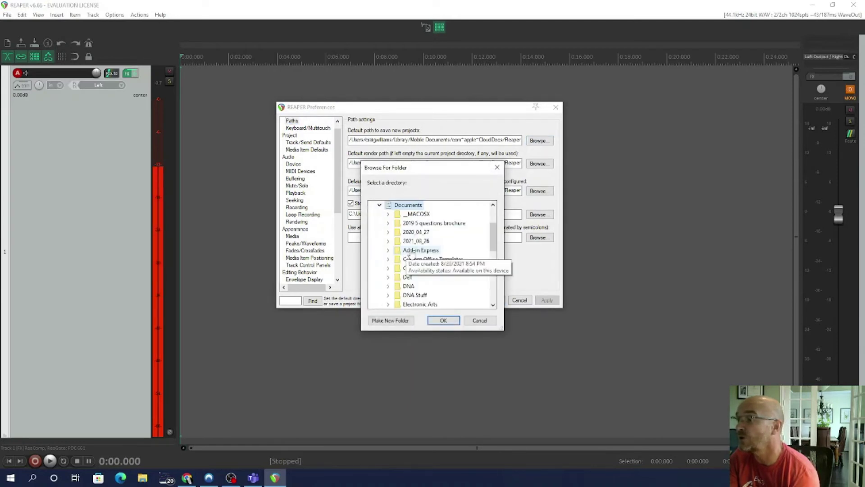
pyautogui.scroll(-5, 411, 252)
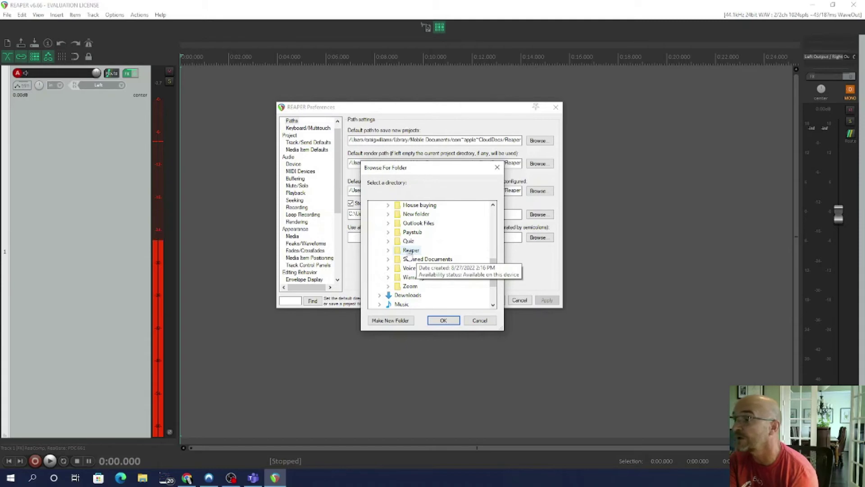
pyautogui.click(410, 251)
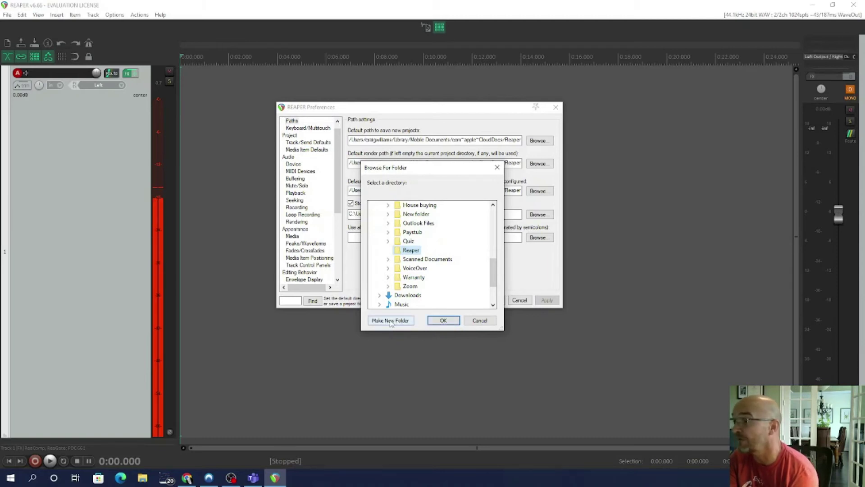
pyautogui.click(443, 320)
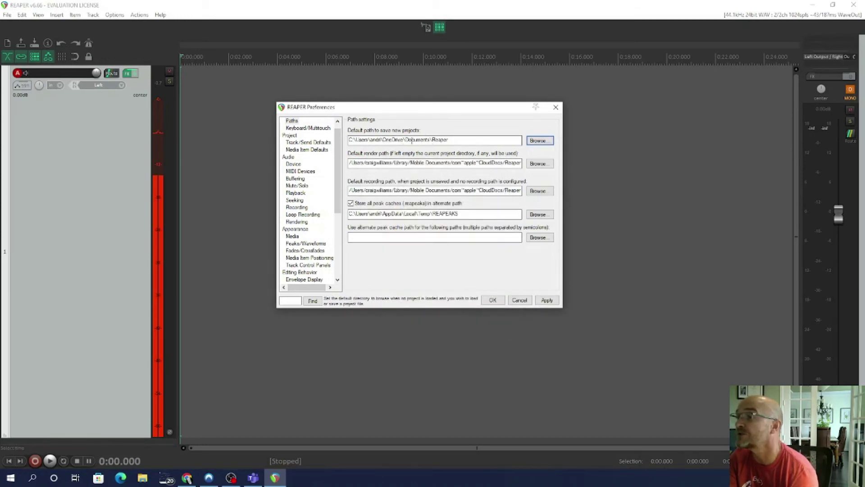
# Copy the Reaper project path into the render, recording and peak cache path fields.
pyautogui.moveTo(453, 141); pyautogui.dragTo(333, 152)
pyautogui.hotkey('ctrl', 'c')
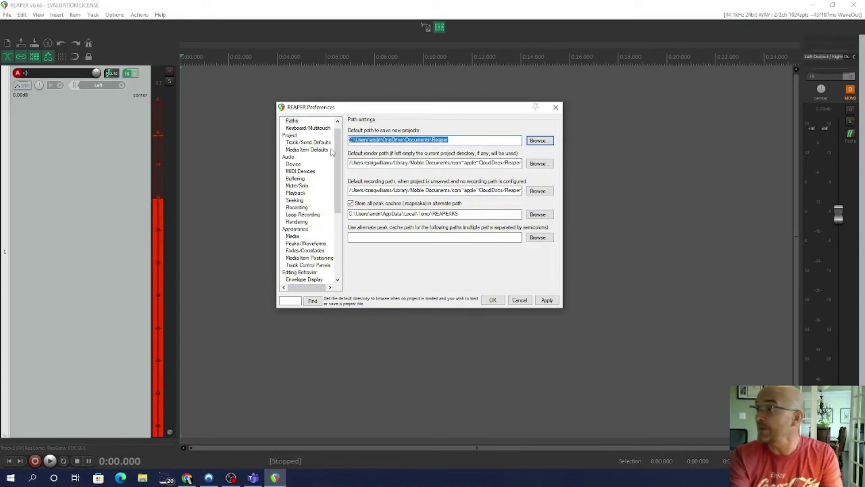
pyautogui.click(453, 163)
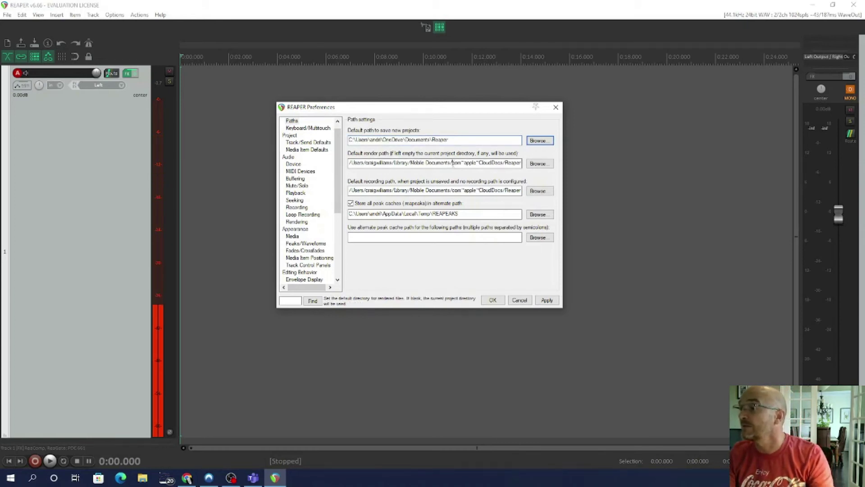
pyautogui.hotkey('shift', 'End')
pyautogui.hotkey('ctrl', 'v')
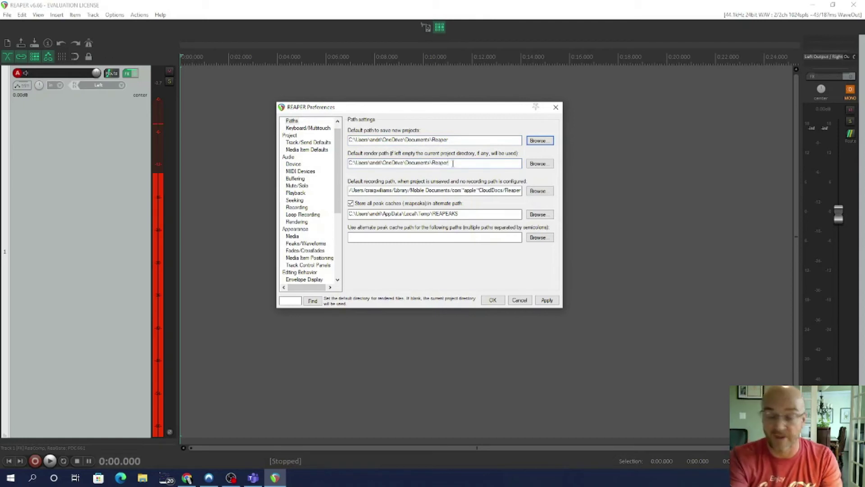
pyautogui.doubleClick(486, 190)
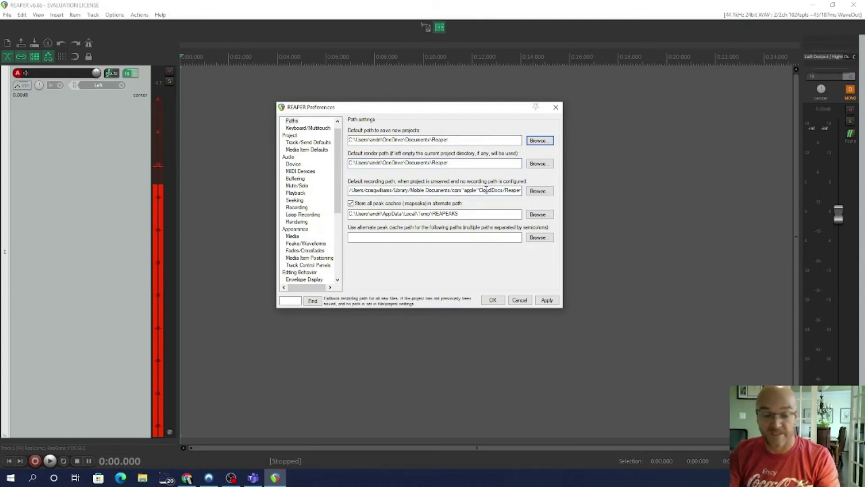
pyautogui.hotkey('shift', 'End')
pyautogui.hotkey('ctrl', 'v')
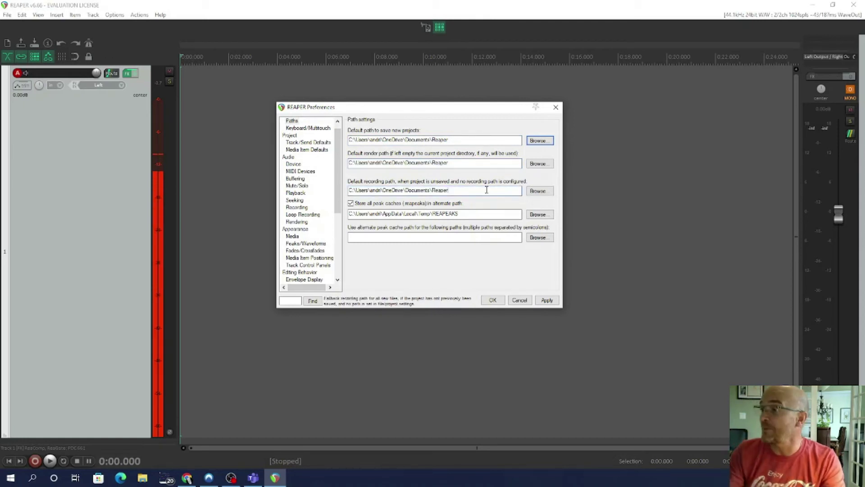
pyautogui.doubleClick(474, 214)
pyautogui.hotkey('ctrl', 'v')
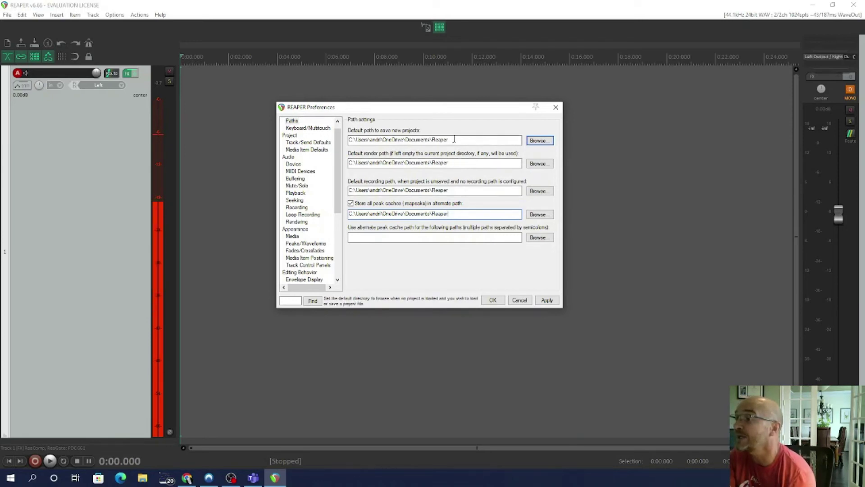
# Compare against the project path, then apply and close the preferences.
pyautogui.moveTo(454, 139); pyautogui.dragTo(330, 135)
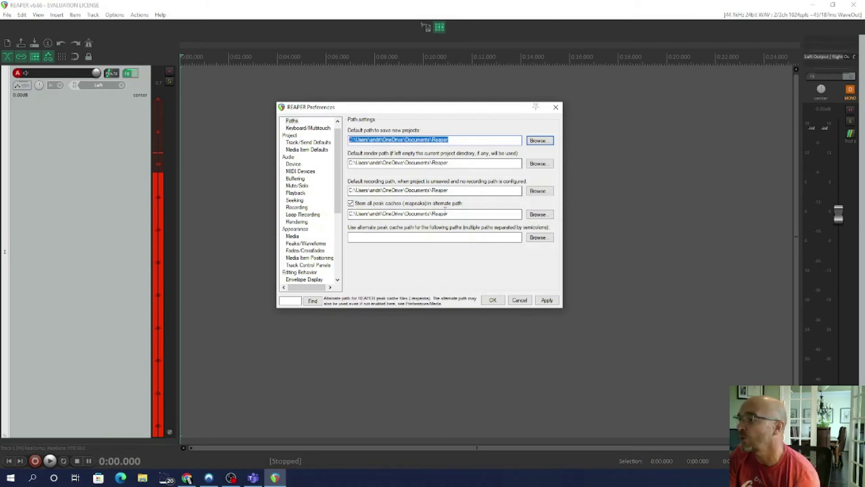
pyautogui.click(543, 300)
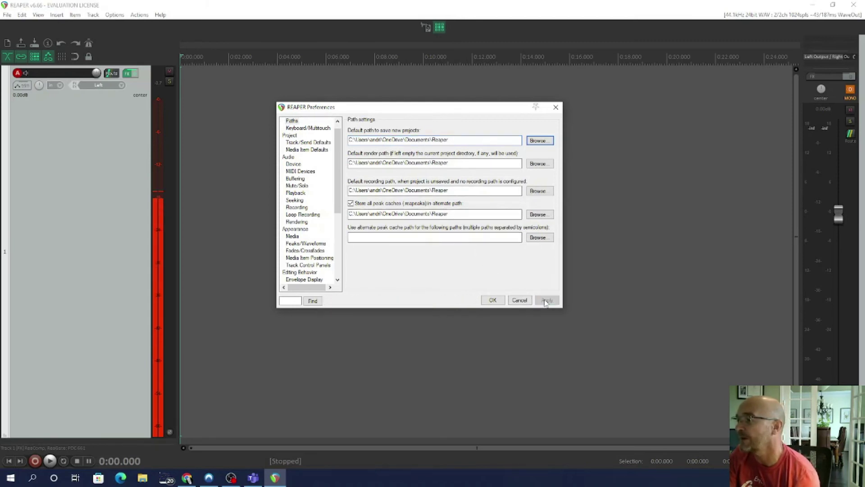
pyautogui.click(493, 301)
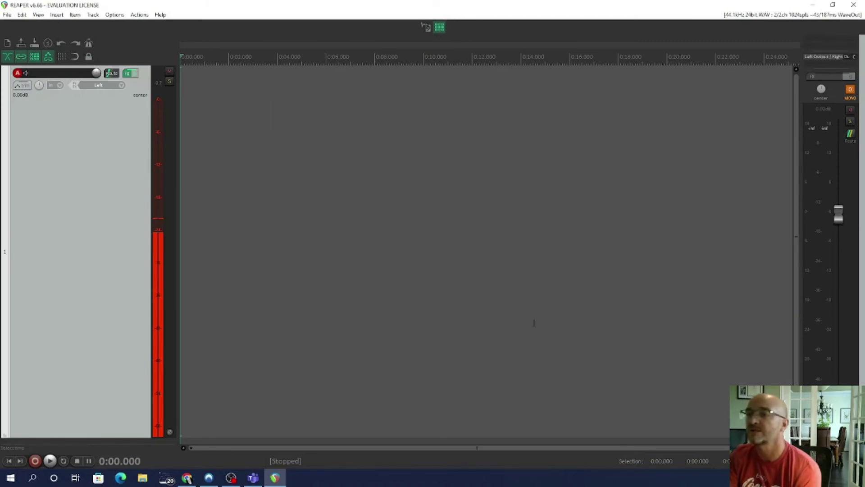
# Create a new project and save it as TEST.rpp in Documents\Reaper.
pyautogui.click(8, 15)
pyautogui.click(25, 24)
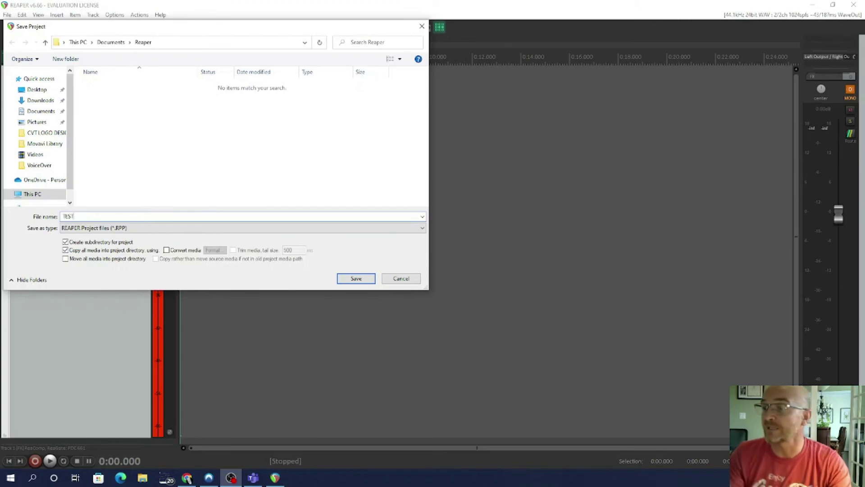
pyautogui.click(356, 278)
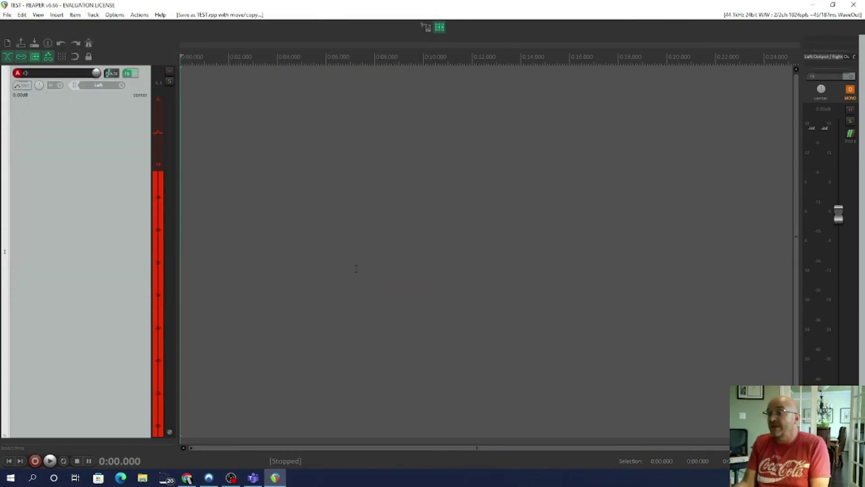
# Record a voice take on track 1, then stop and play it back to check.
pyautogui.click(36, 461)
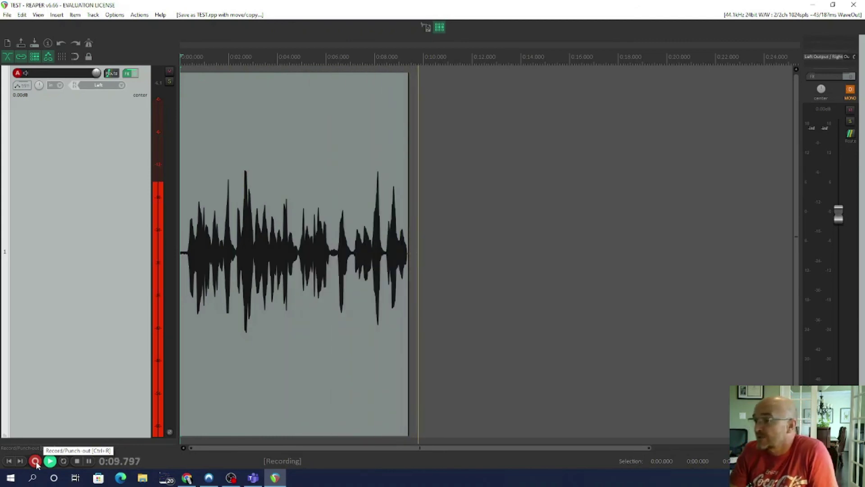
pyautogui.click(78, 461)
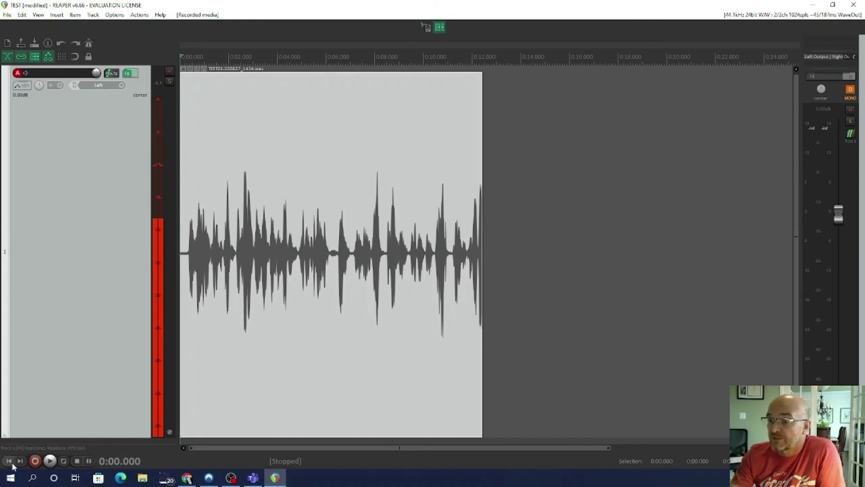
pyautogui.click(50, 461)
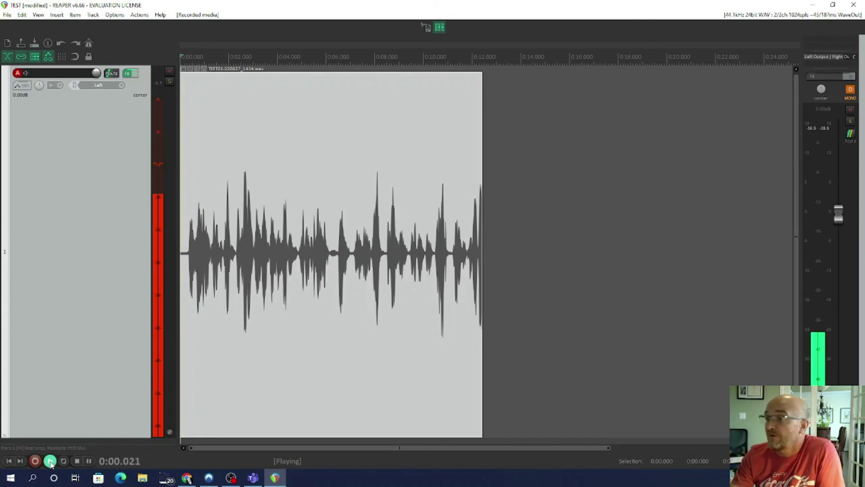
pyautogui.click(77, 460)
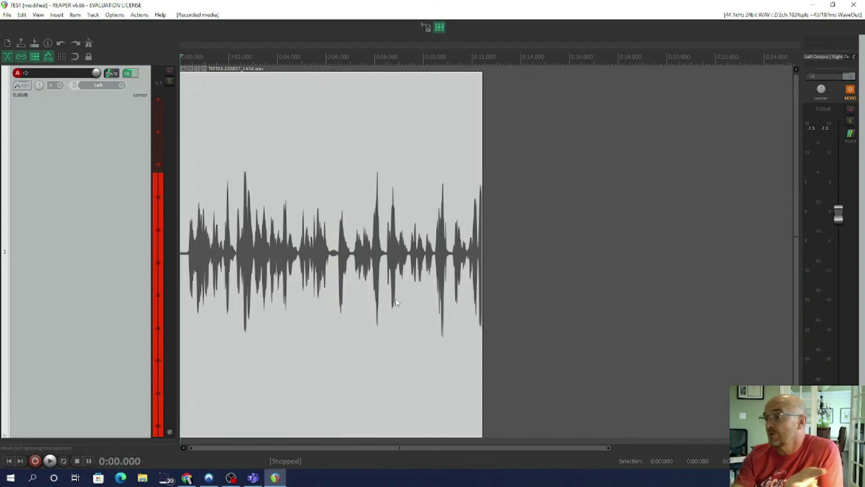